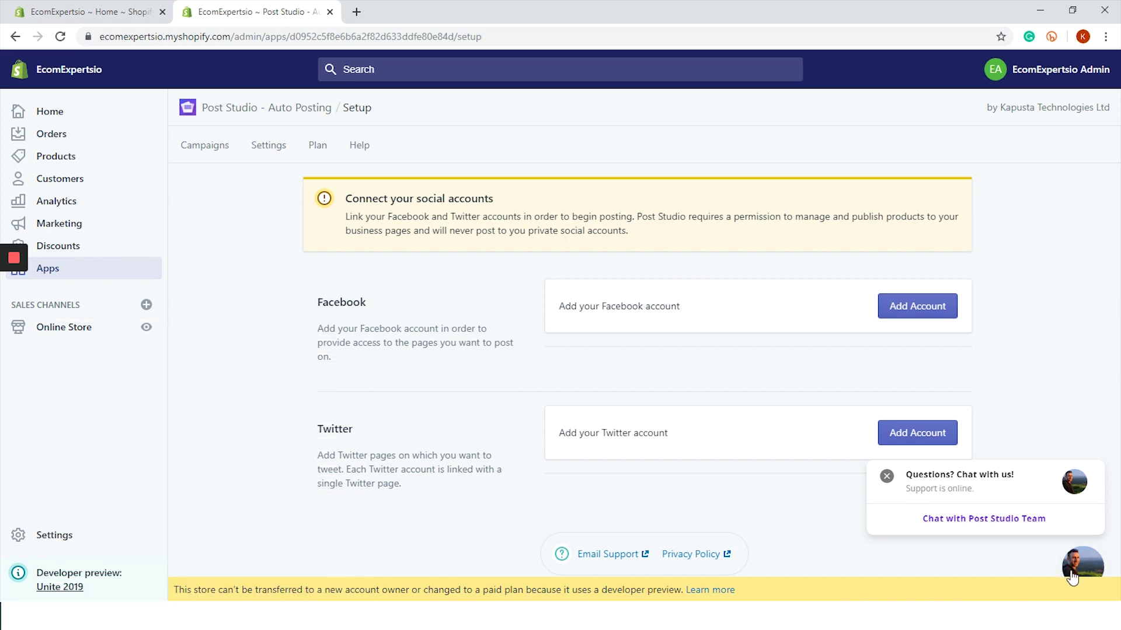
- Open the support chat conversation on Post Studio's Setup page
{"action": "left_click", "coordinate": [1083, 564]}
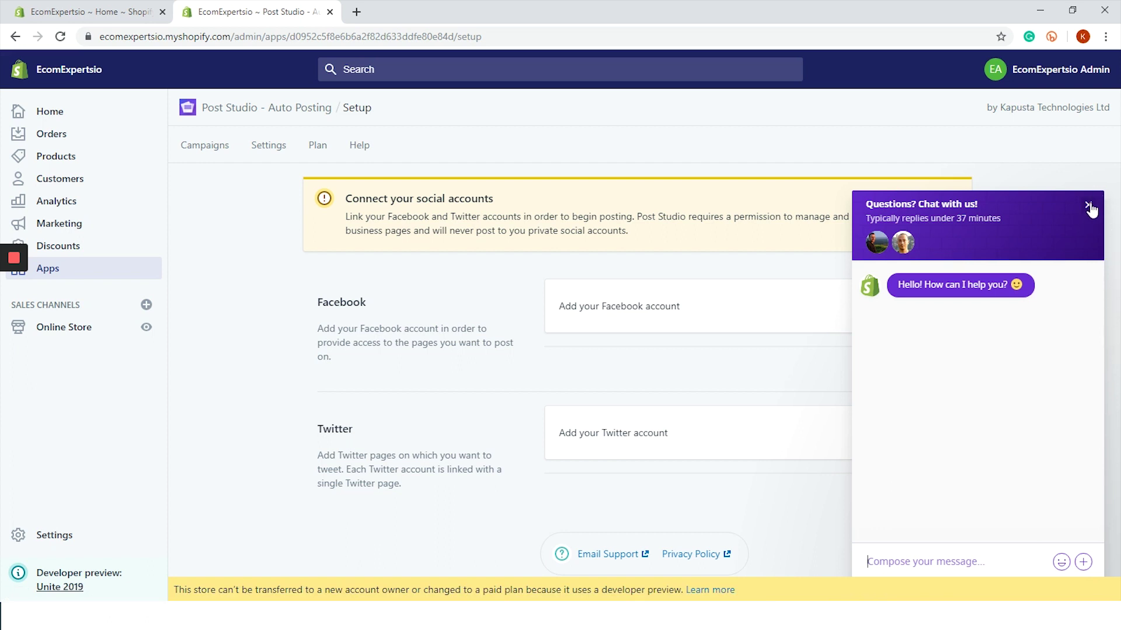
- Close the support chat window to reveal the Facebook and Twitter account sections
{"action": "left_click", "coordinate": [1088, 206]}
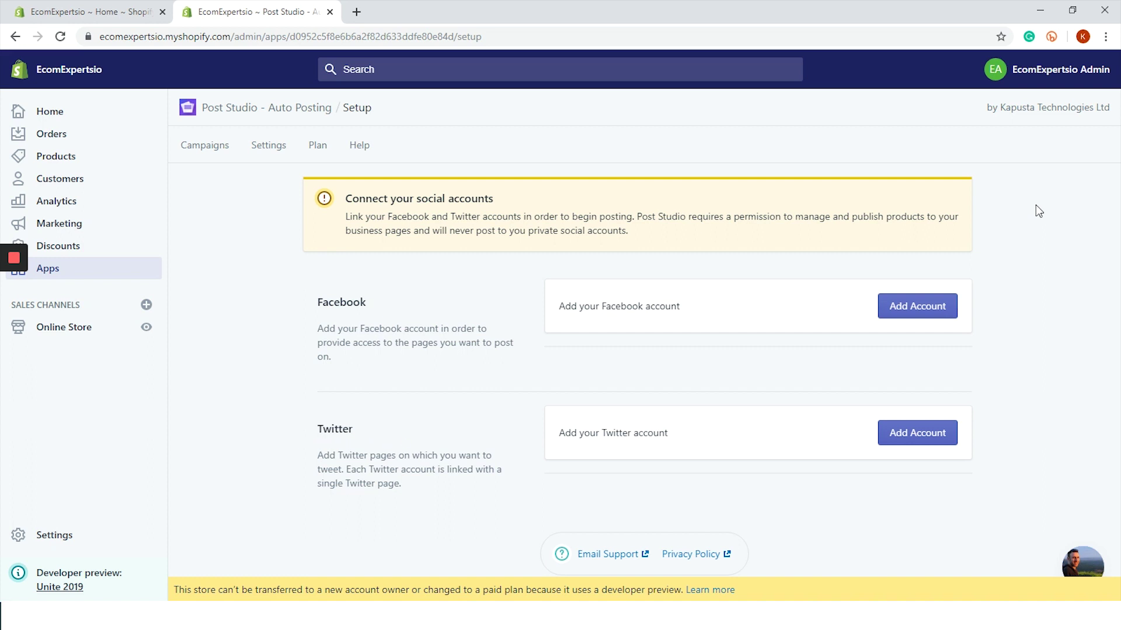
- Link Facebook to the My Sweet Blog page and authorize a Twitter account with its password
{"action": "left_click", "coordinate": [911, 318]}
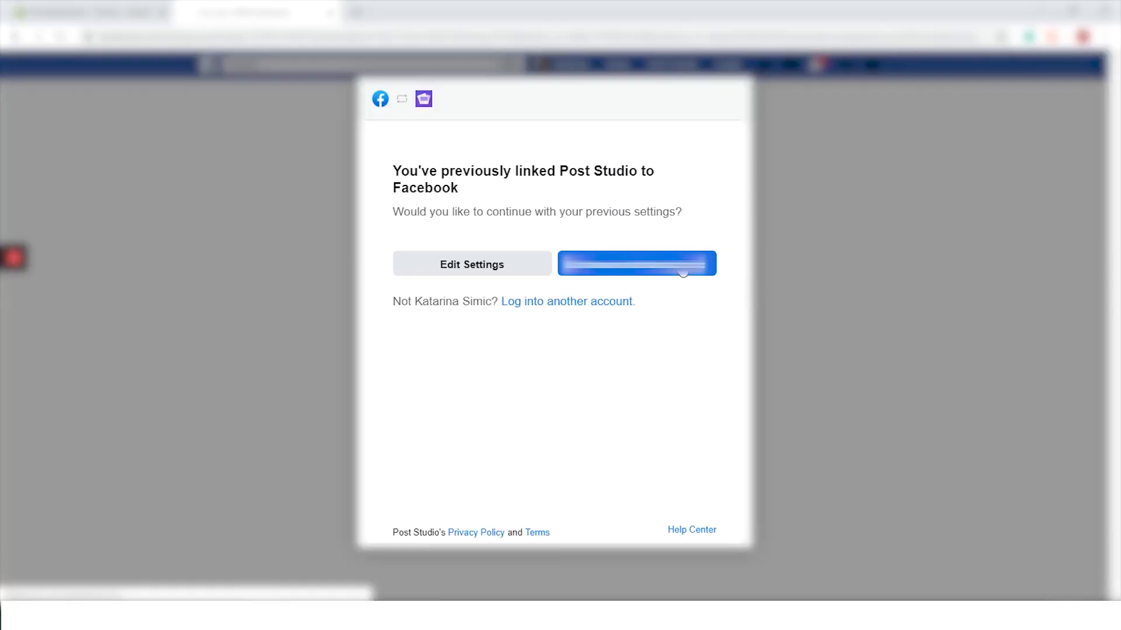
{"action": "left_click", "coordinate": [683, 267]}
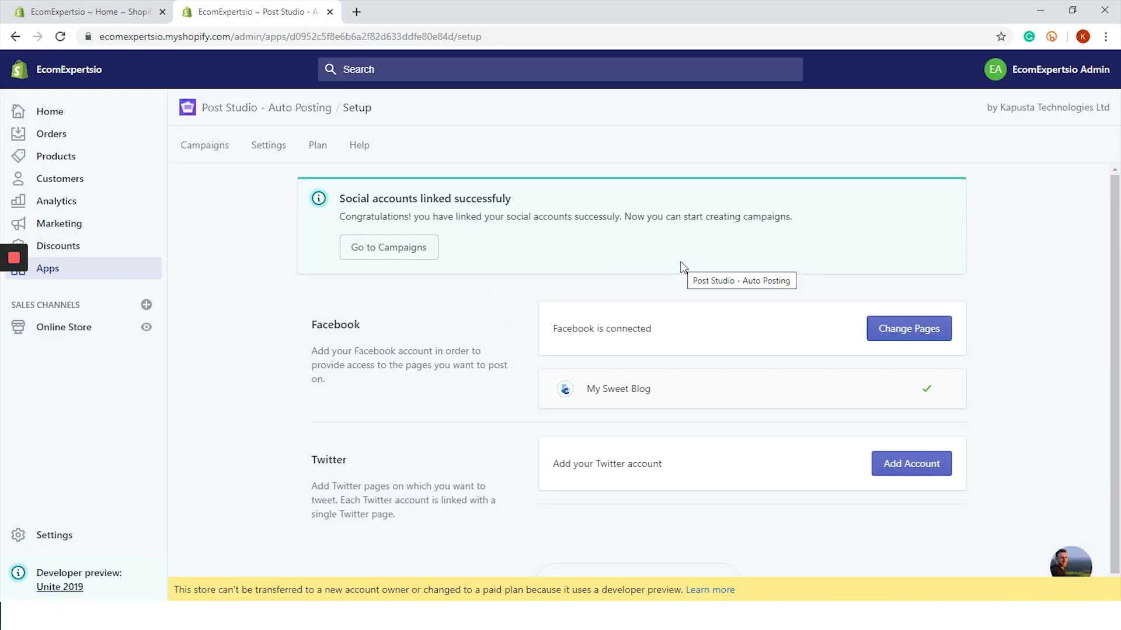
{"action": "left_click", "coordinate": [881, 470]}
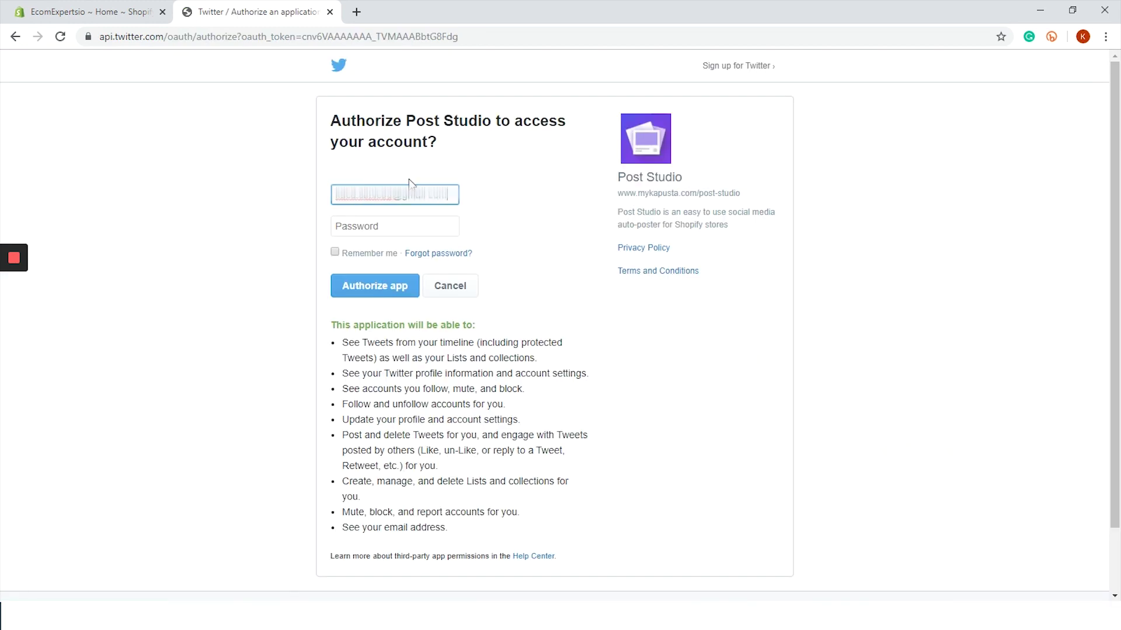
{"action": "key", "text": "Tab"}
{"action": "type", "text": "************"}
{"action": "key", "text": "Return"}
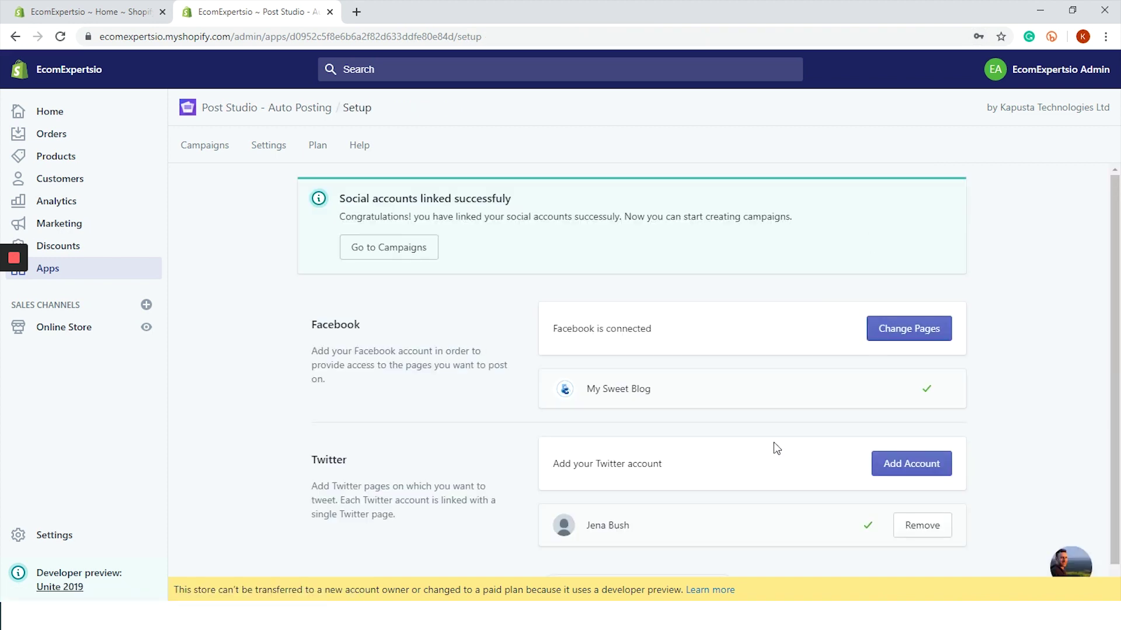
- Start a new campaign from the Campaigns tab to show the campaign type chooser
{"action": "left_click", "coordinate": [219, 152]}
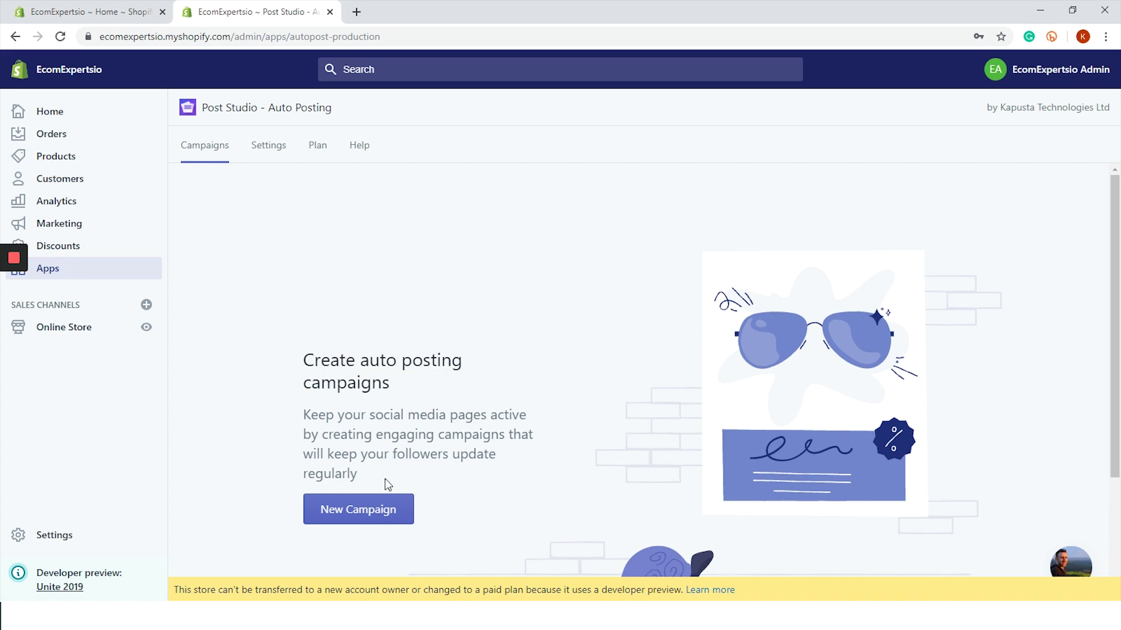
{"action": "left_click", "coordinate": [353, 520]}
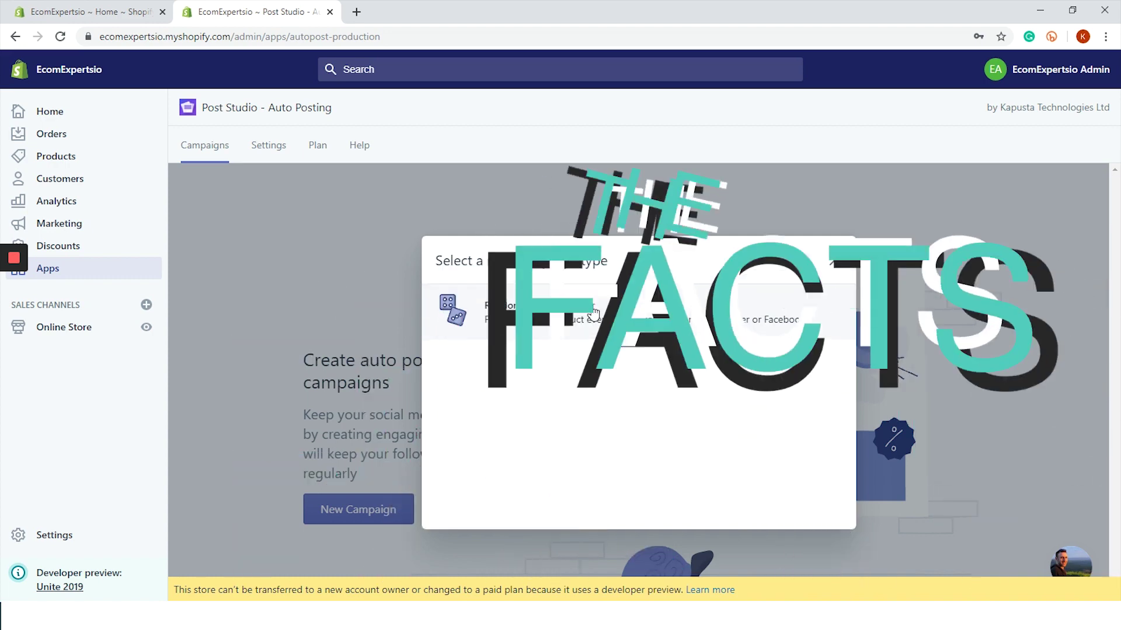
- Choose Random products poster, name it 'Test Facebook', and keep posting every day at 09:00
{"action": "left_click", "coordinate": [592, 309]}
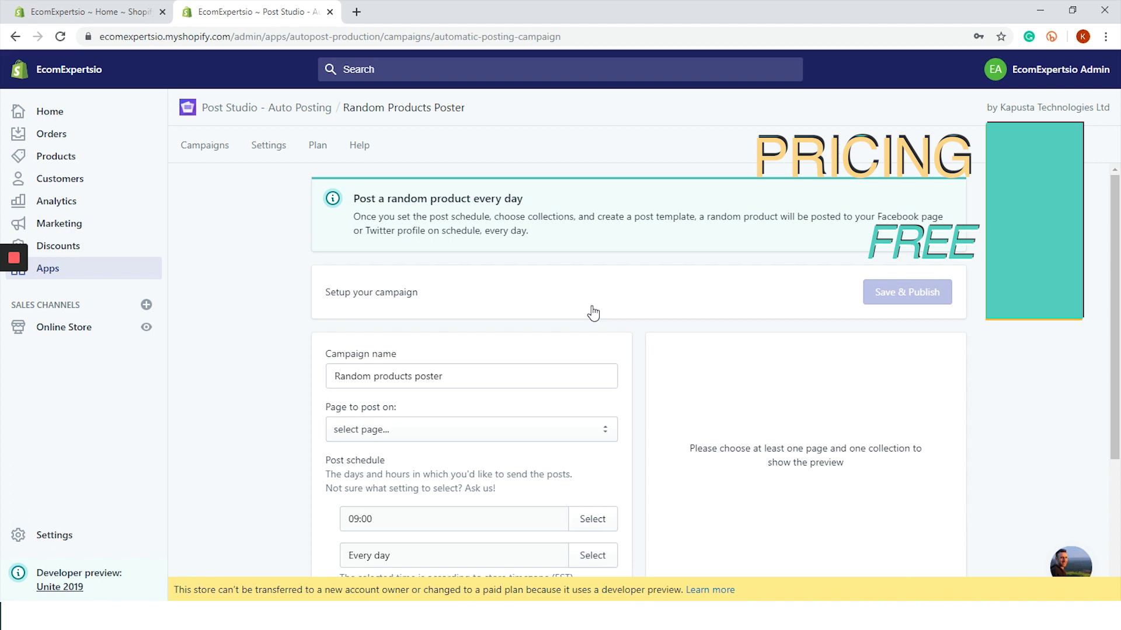
{"action": "triple_click", "coordinate": [436, 378]}
{"action": "type", "text": "Test Facebook"}
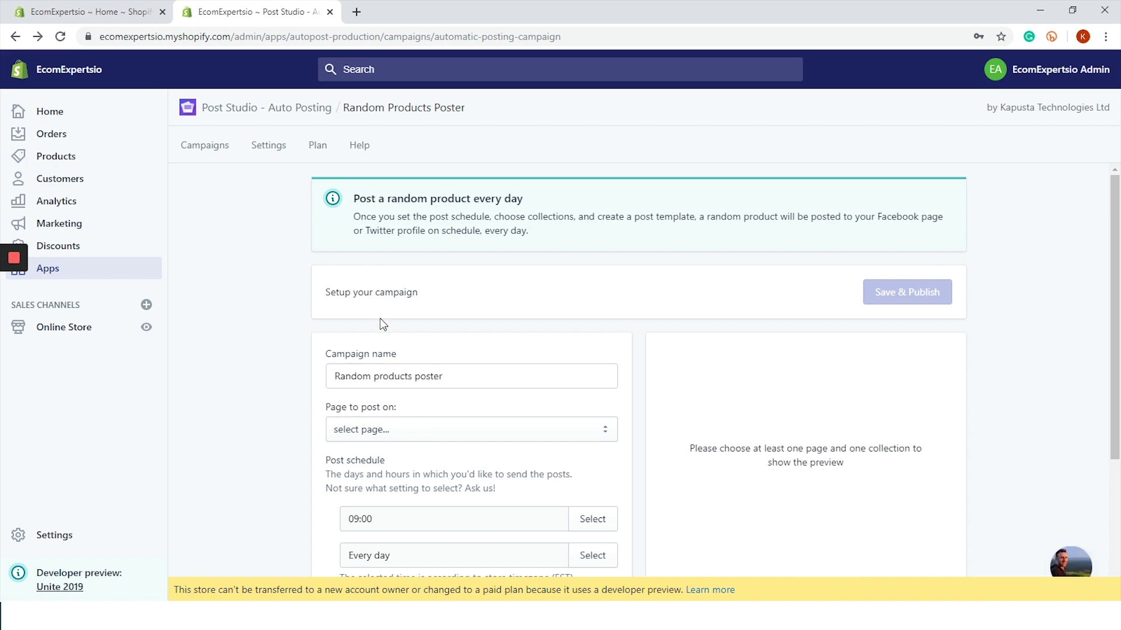
{"action": "scroll", "coordinate": [380, 319], "scroll_direction": "down", "scroll_amount": 4}
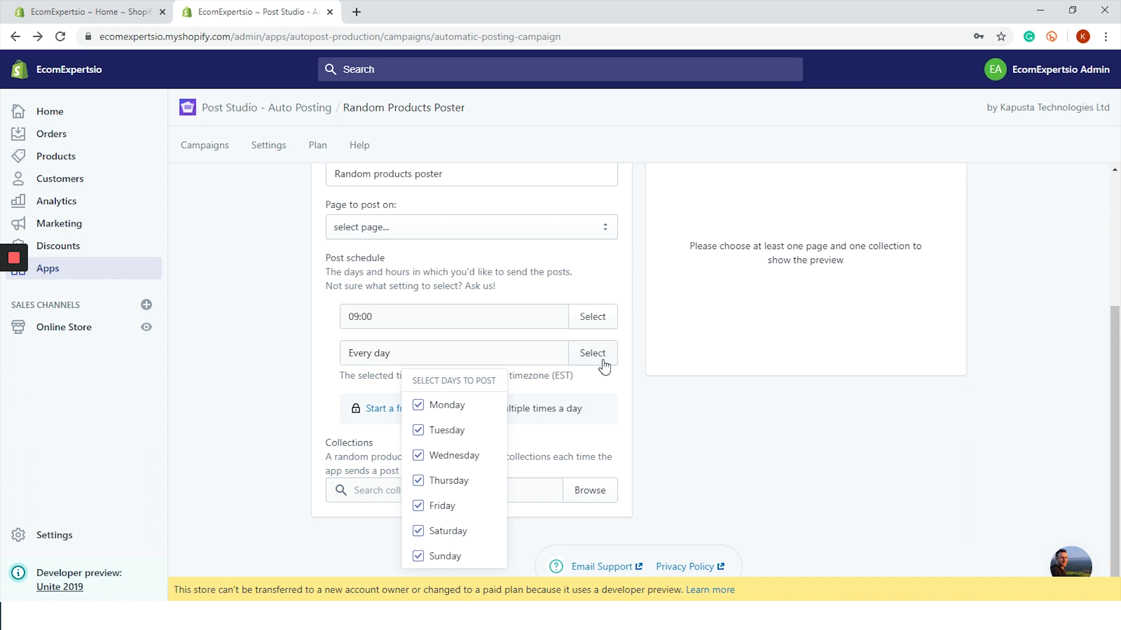
{"action": "left_click", "coordinate": [606, 436]}
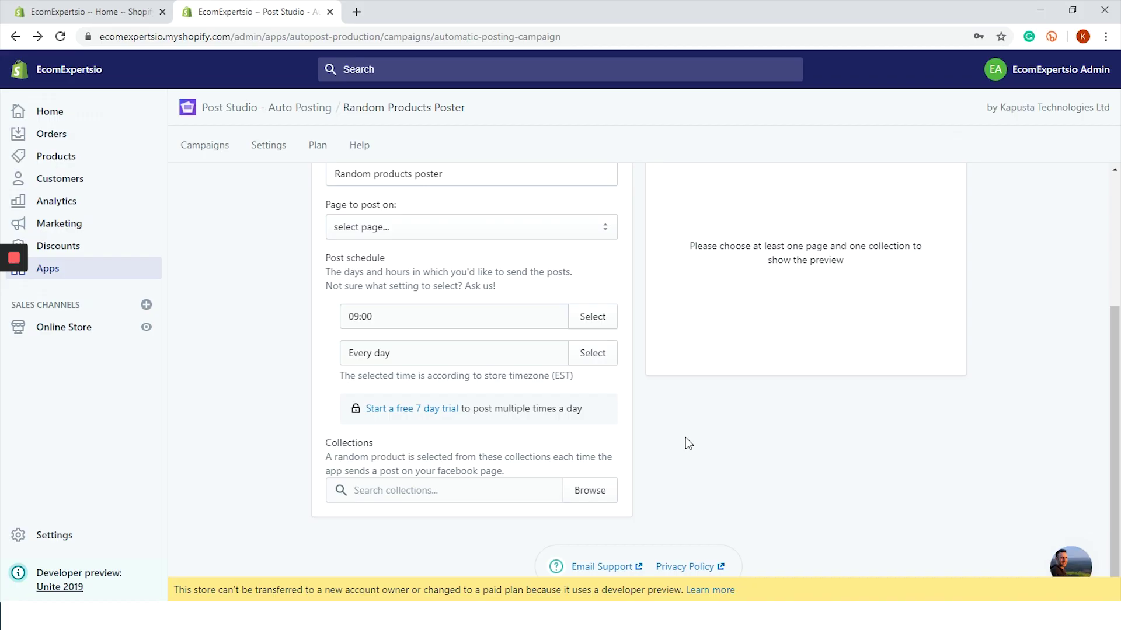
- Add the Home page collection as the campaign's product source
{"action": "left_click", "coordinate": [587, 492]}
{"action": "left_click", "coordinate": [465, 198]}
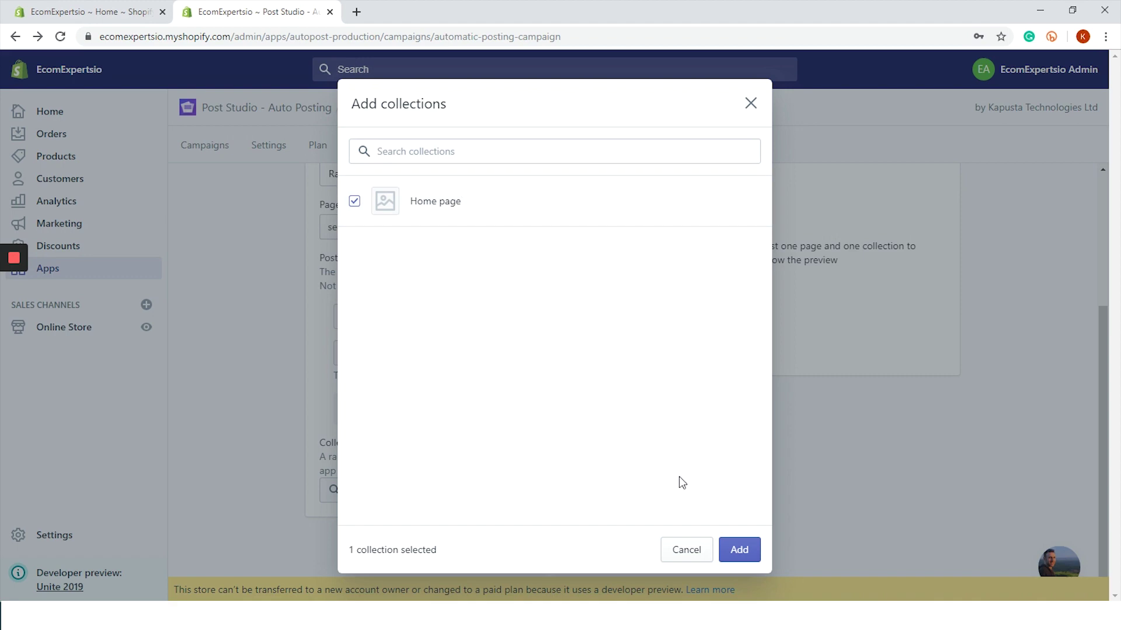
{"action": "left_click", "coordinate": [733, 554]}
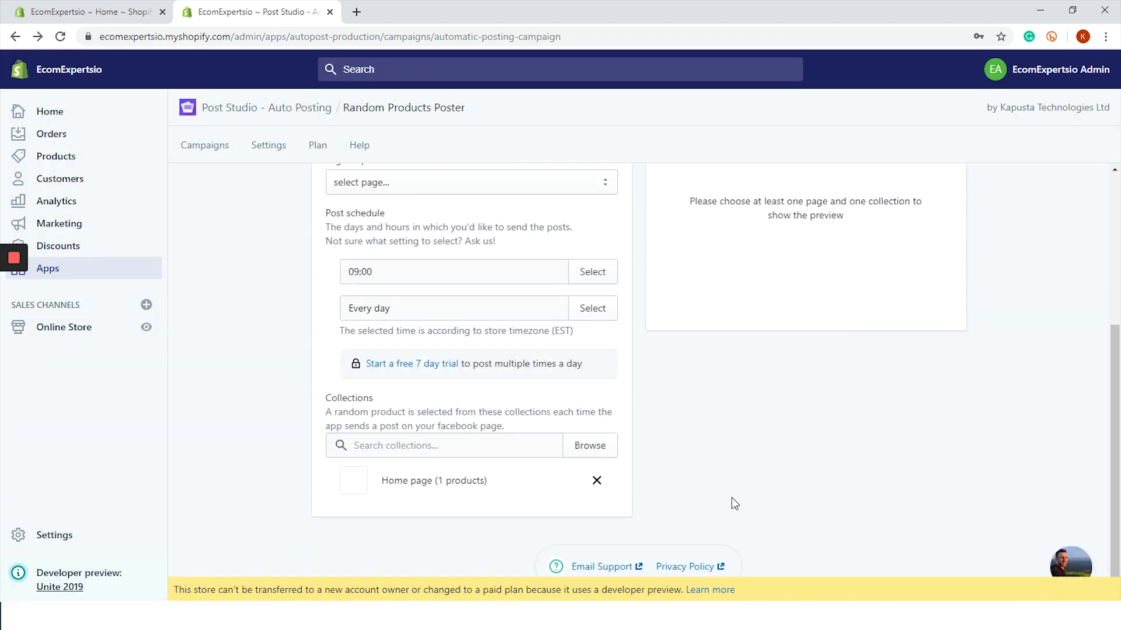
- Set the page to post on to My Sweet Blog (facebook) and review the post preview
{"action": "scroll", "coordinate": [730, 497], "scroll_direction": "up", "scroll_amount": 4}
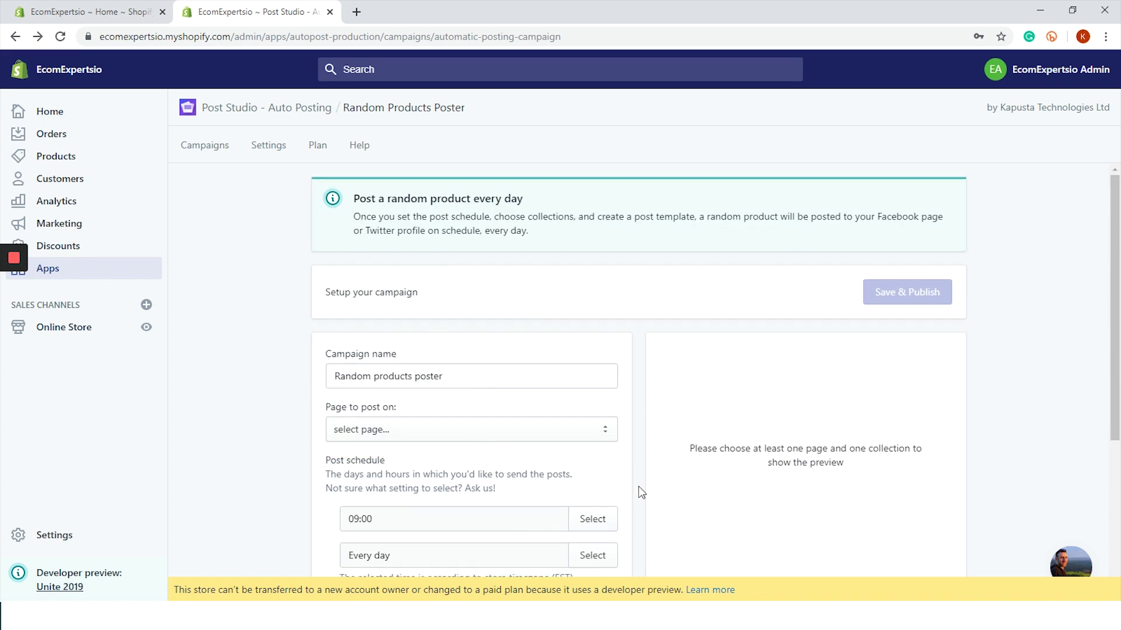
{"action": "left_click", "coordinate": [495, 438]}
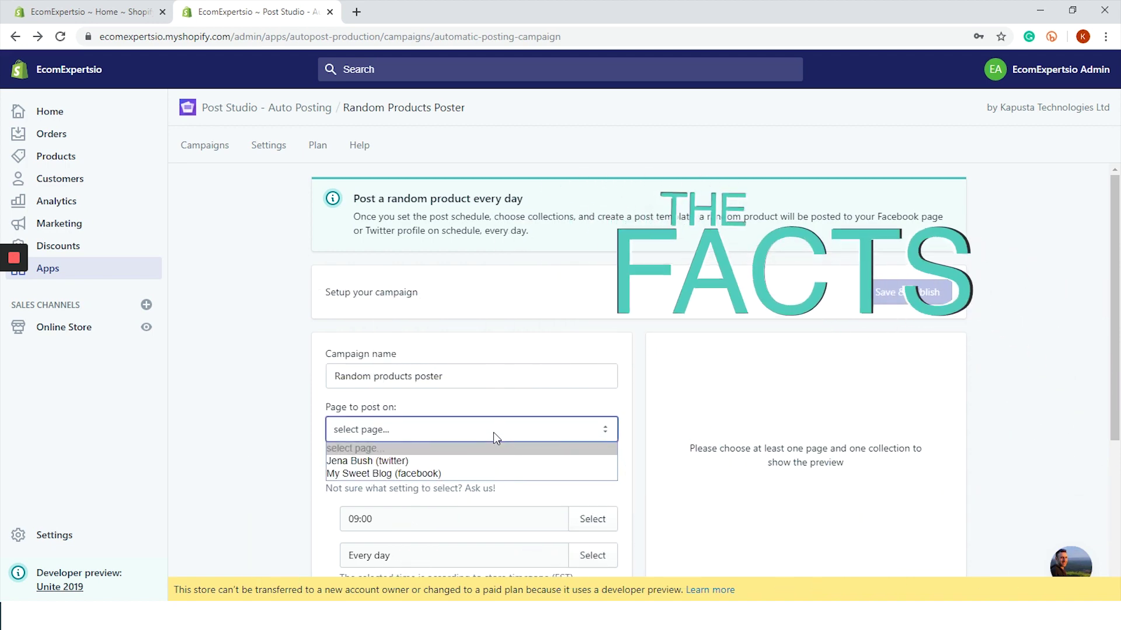
{"action": "left_click", "coordinate": [405, 472]}
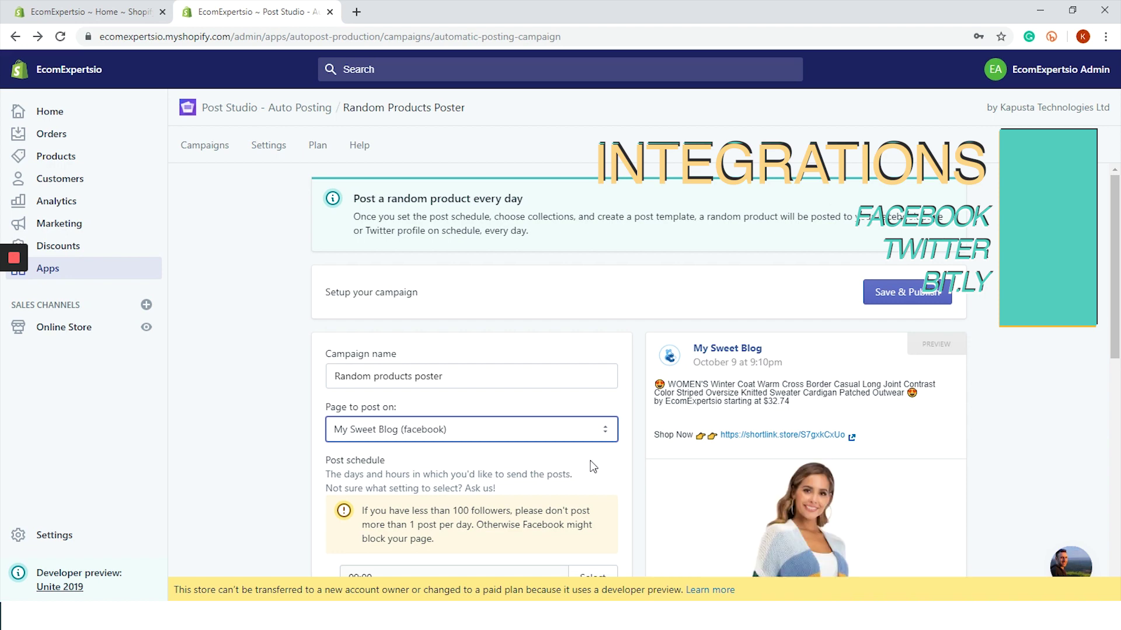
{"action": "scroll", "coordinate": [593, 467], "scroll_direction": "down", "scroll_amount": 7}
{"action": "scroll", "coordinate": [593, 467], "scroll_direction": "up", "scroll_amount": 4}
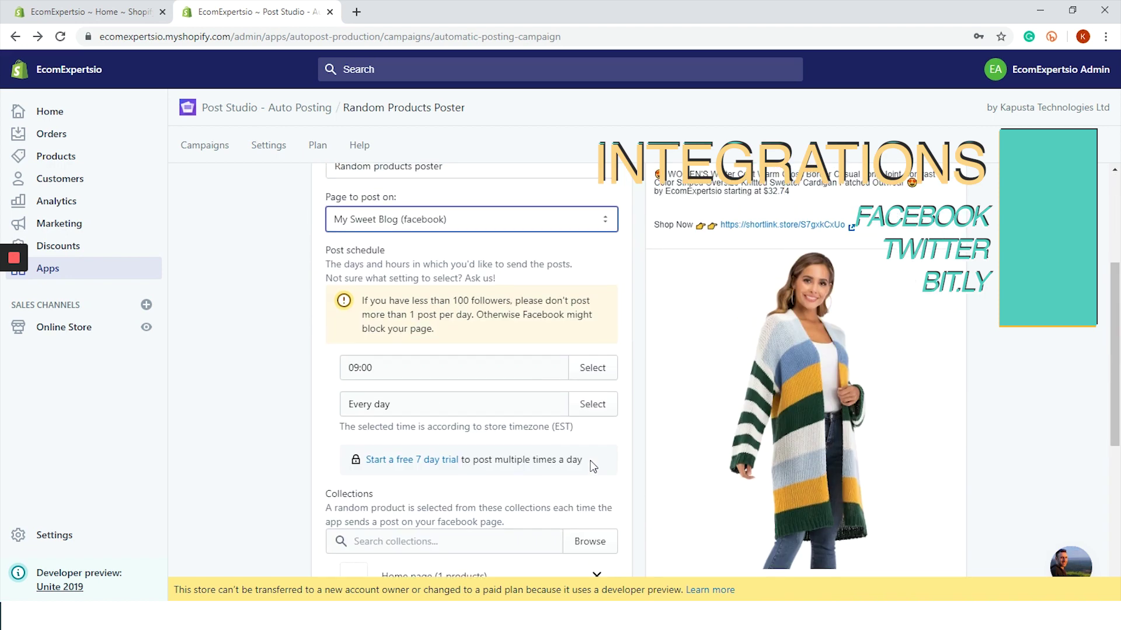
{"action": "scroll", "coordinate": [593, 467], "scroll_direction": "up", "scroll_amount": 3}
{"action": "scroll", "coordinate": [593, 467], "scroll_direction": "down", "scroll_amount": 9}
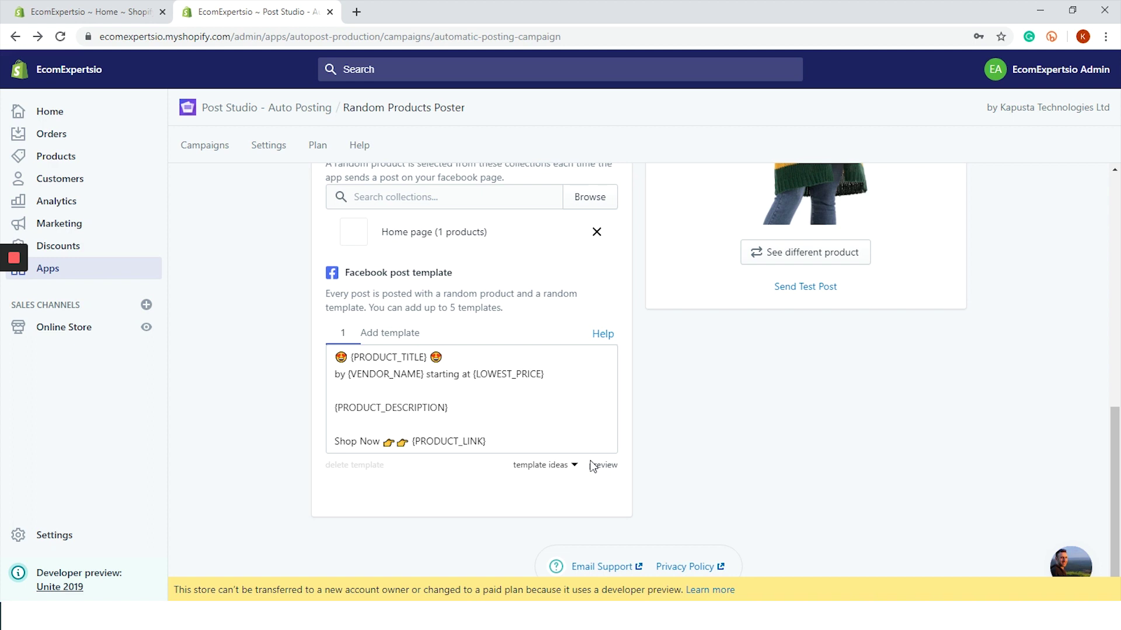
{"action": "left_click", "coordinate": [544, 472]}
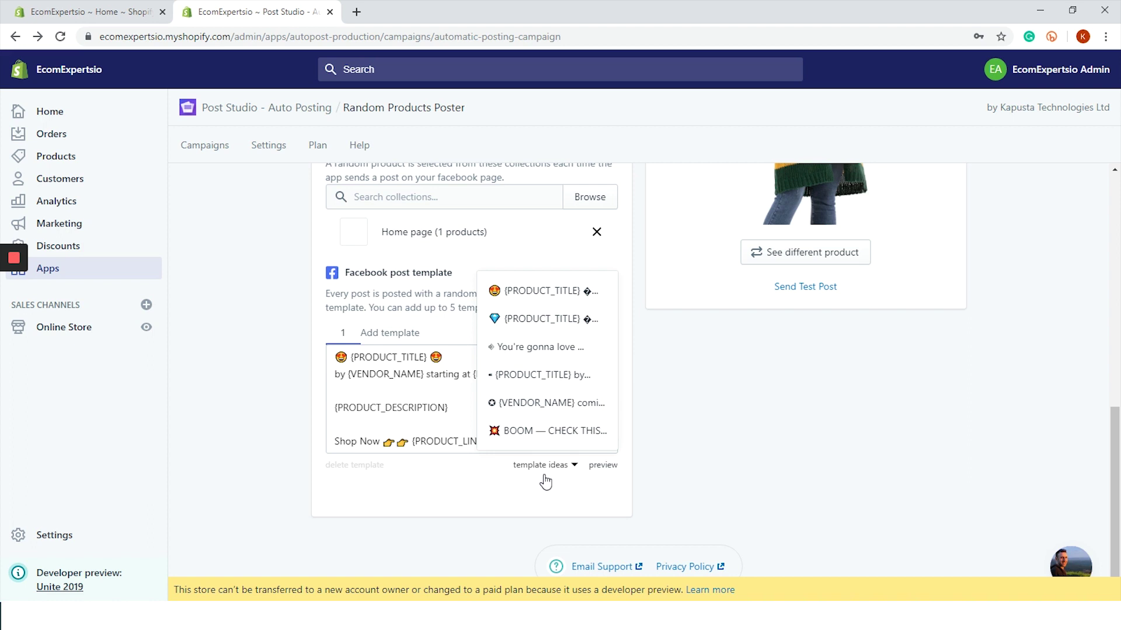
{"action": "left_click", "coordinate": [672, 495]}
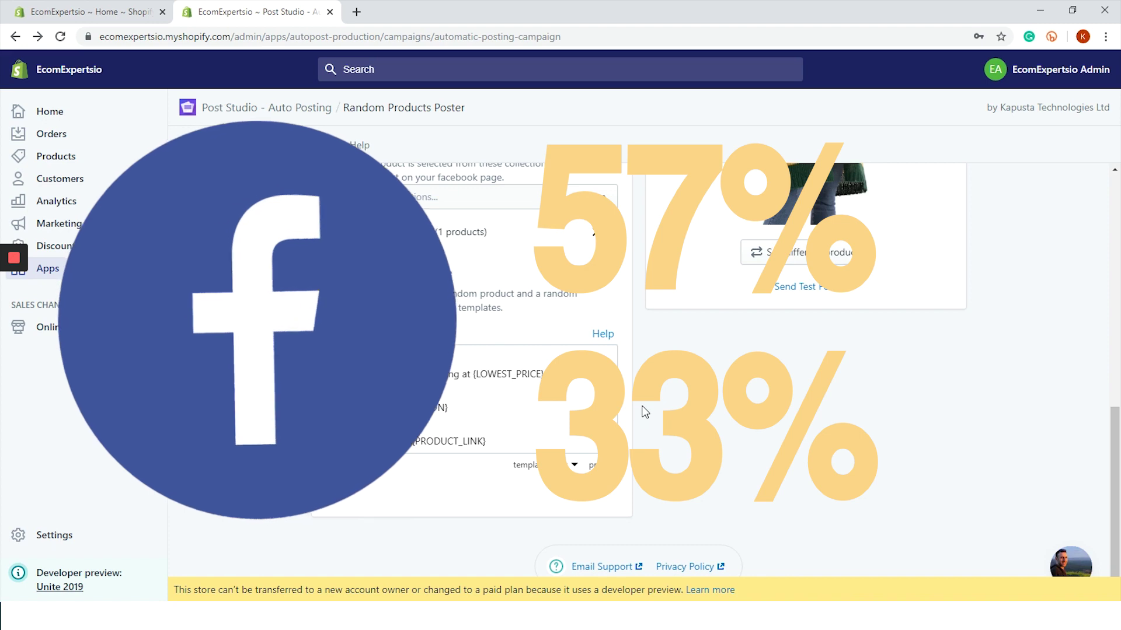
{"action": "scroll", "coordinate": [645, 412], "scroll_direction": "up", "scroll_amount": 4}
{"action": "scroll", "coordinate": [645, 412], "scroll_direction": "up", "scroll_amount": 6}
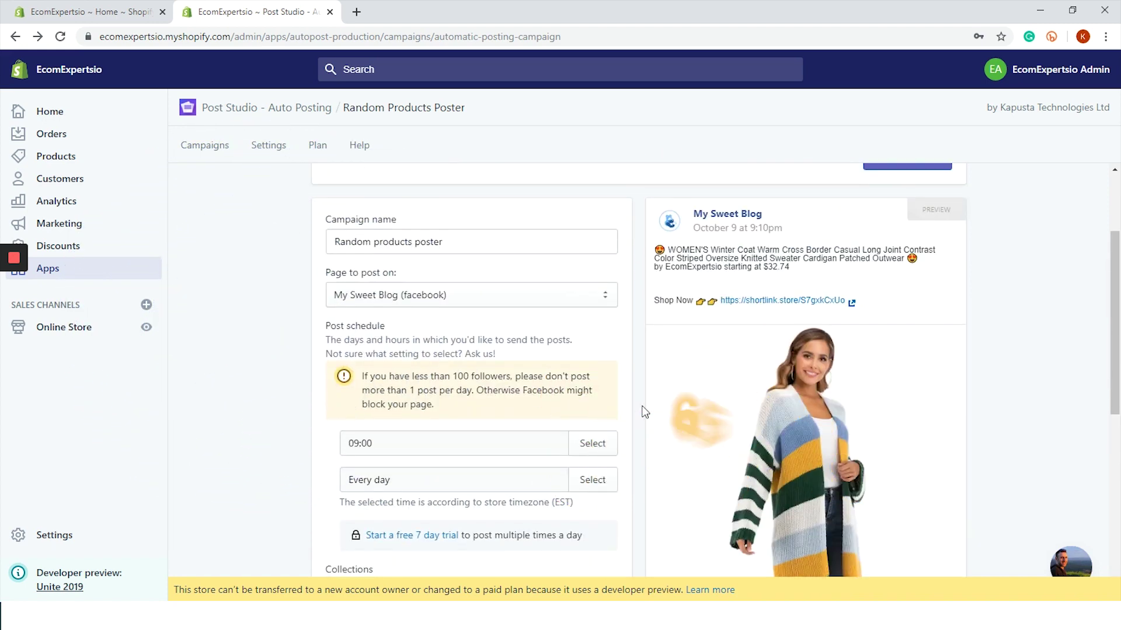
{"action": "scroll", "coordinate": [644, 412], "scroll_direction": "up", "scroll_amount": 1}
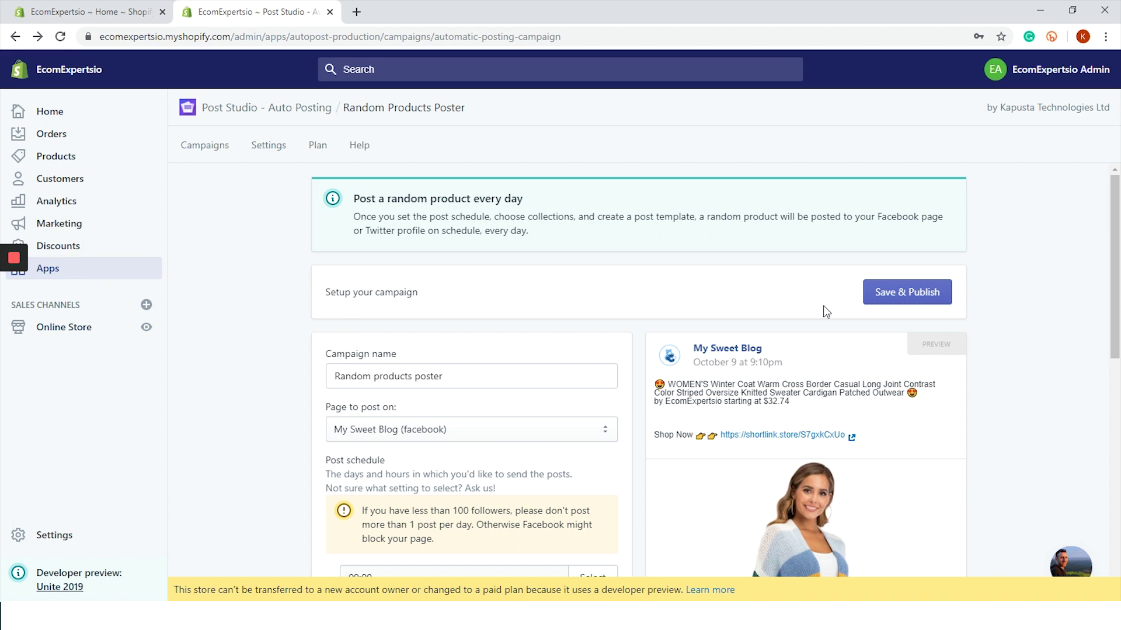
- Save and publish the campaign, then submit a four-star app rating
{"action": "left_click", "coordinate": [920, 299]}
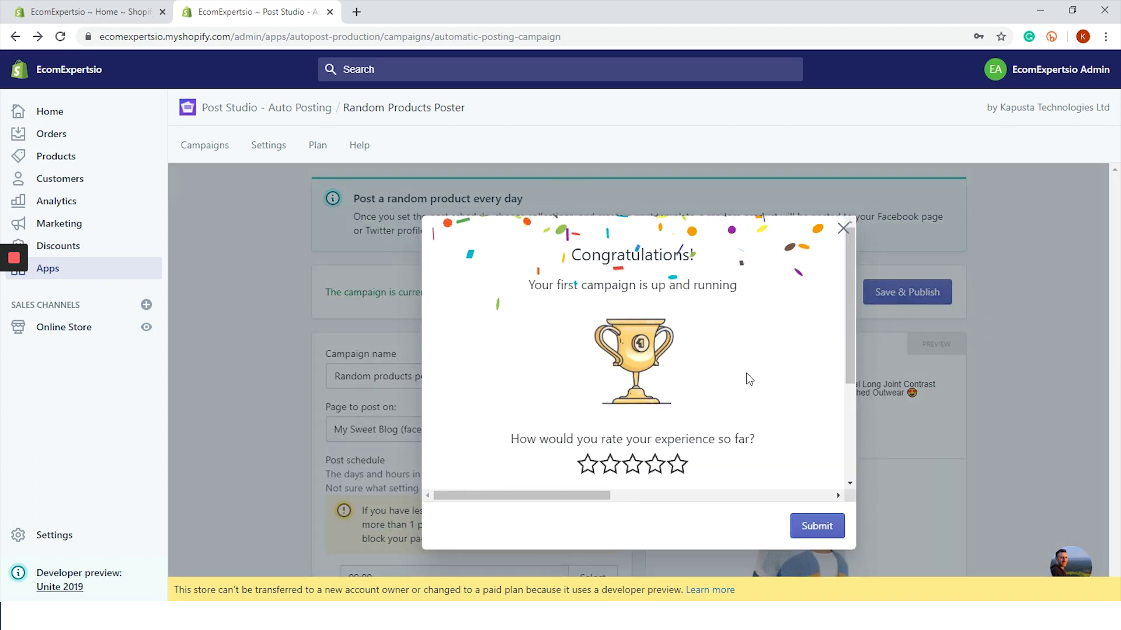
{"action": "scroll", "coordinate": [745, 383], "scroll_direction": "down", "scroll_amount": 3}
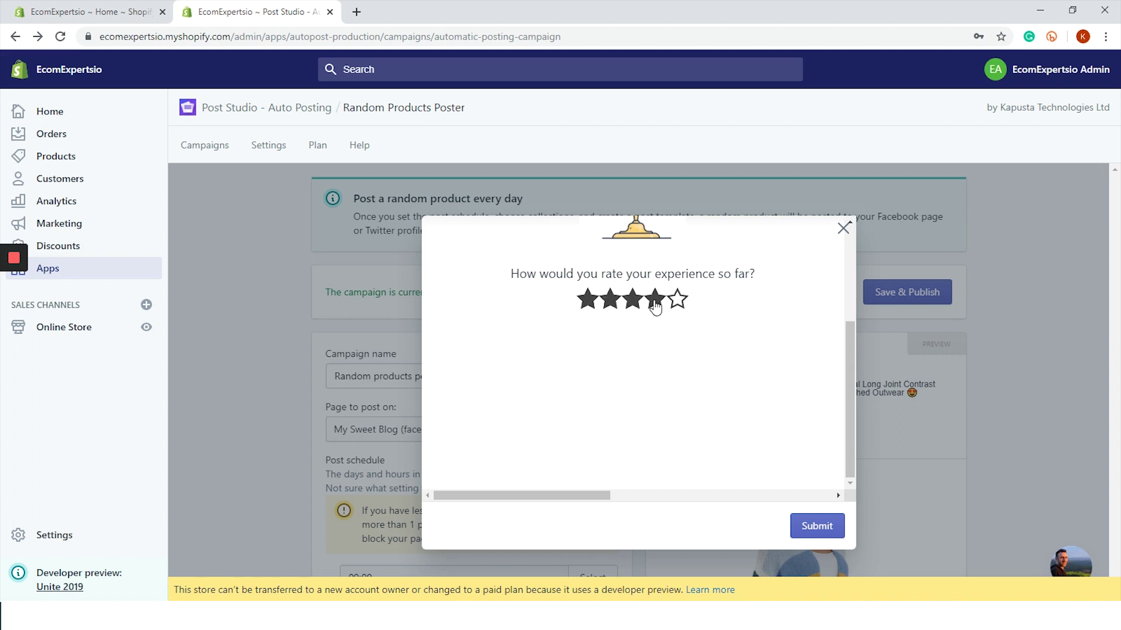
{"action": "left_click", "coordinate": [655, 300]}
{"action": "left_click", "coordinate": [816, 527]}
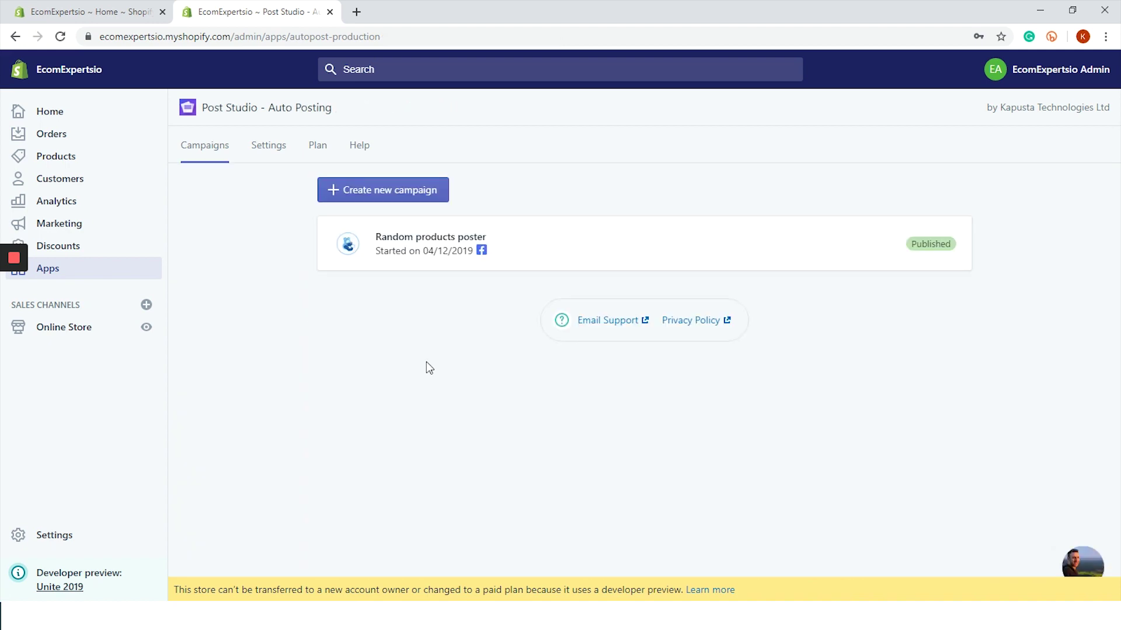
- Show the Help tab's frequently asked questions
{"action": "left_click", "coordinate": [360, 147]}
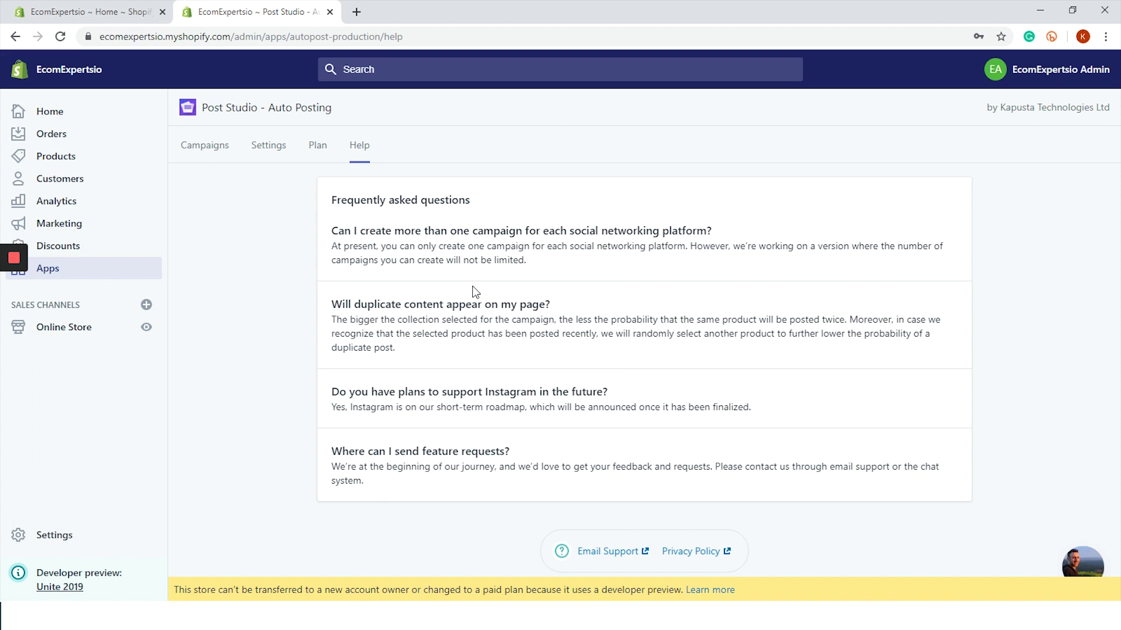